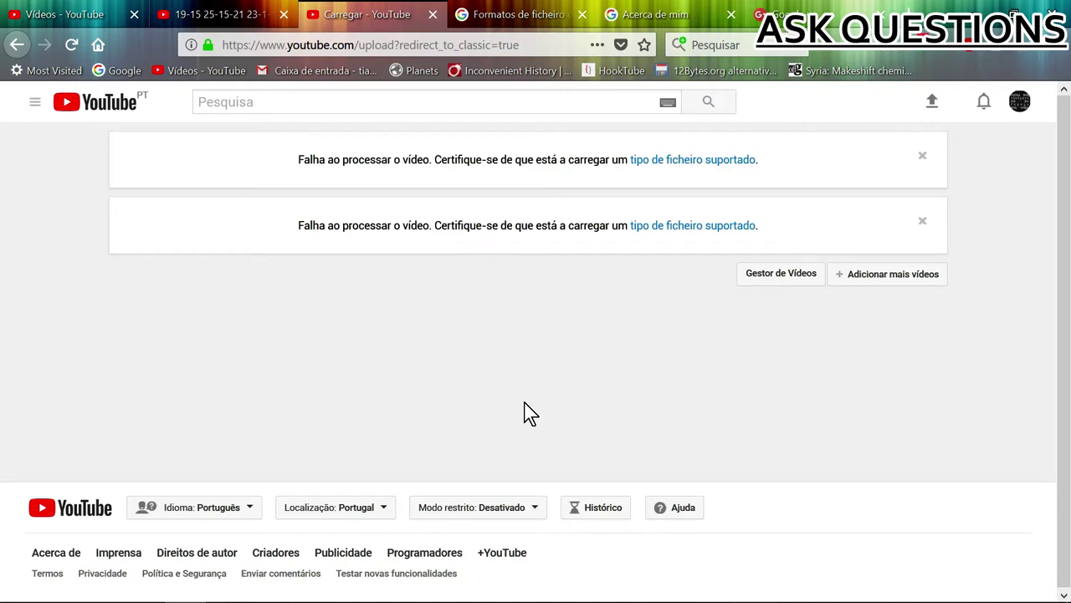
Step: Change the site location to Reino Unido, go back, then switch it to Estados Unidos
click(387, 510)
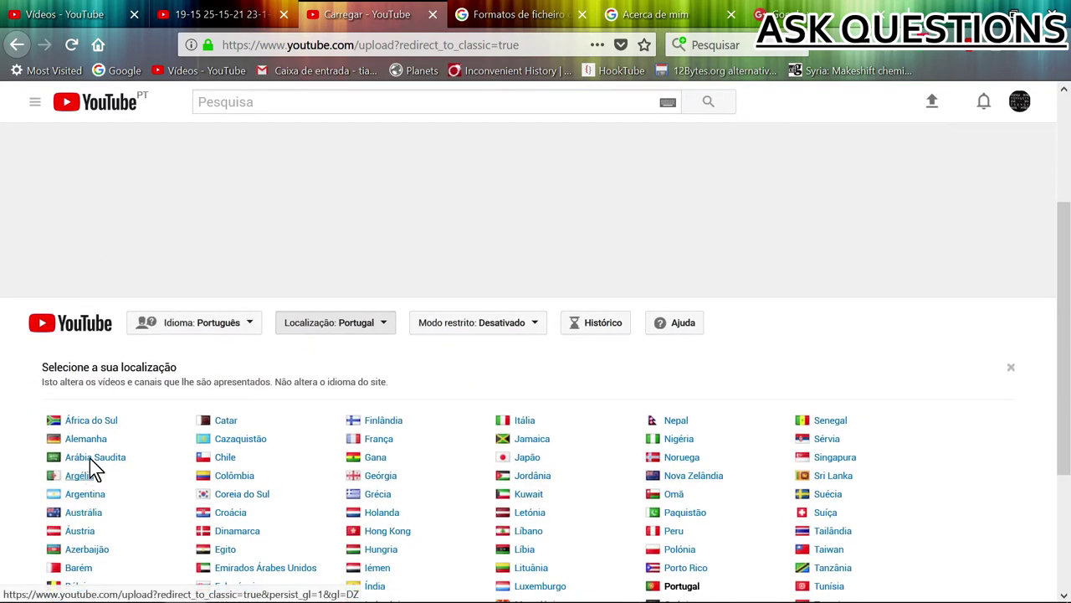
scroll(412, 460, down, 3)
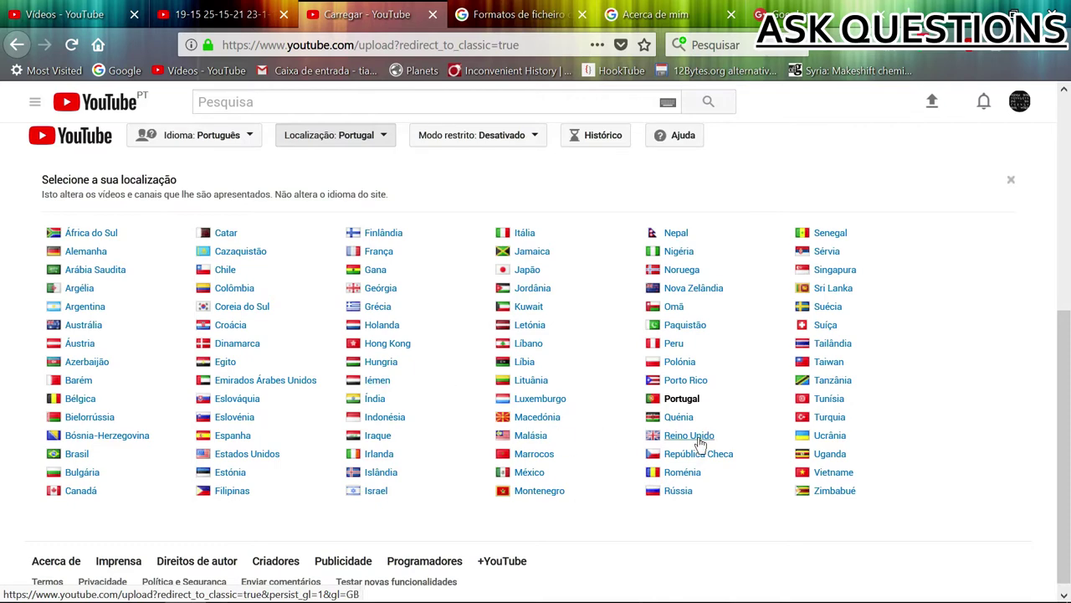
click(385, 390)
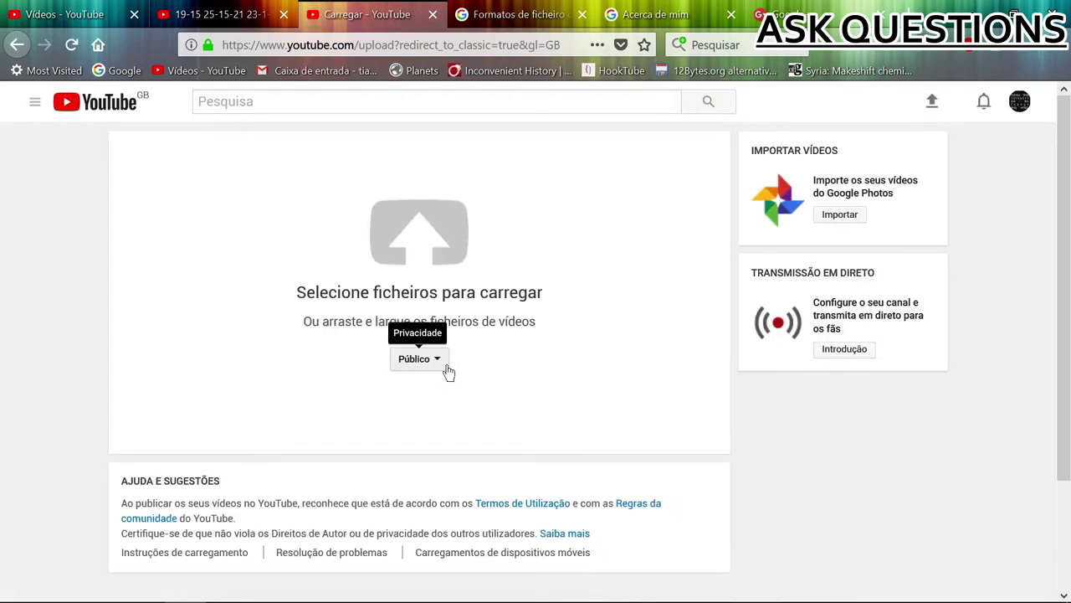
click(17, 44)
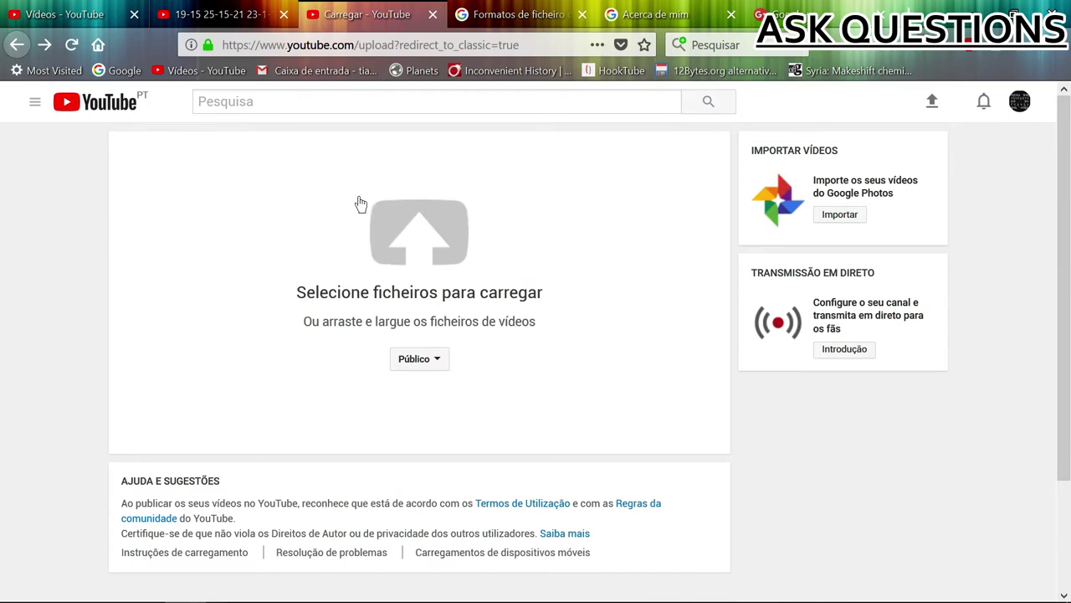
scroll(459, 270, down, 3)
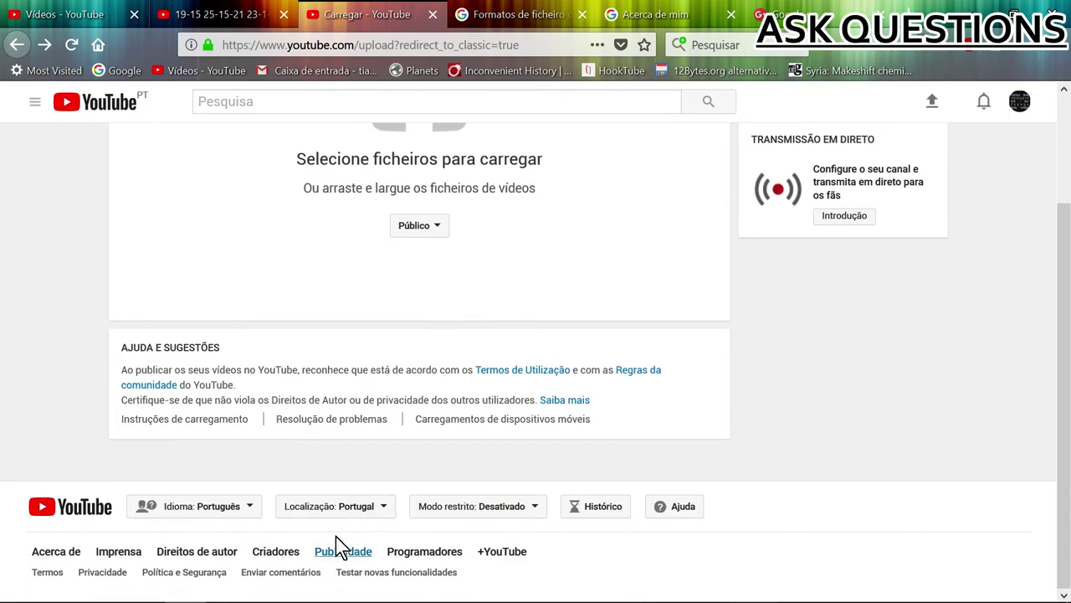
click(381, 513)
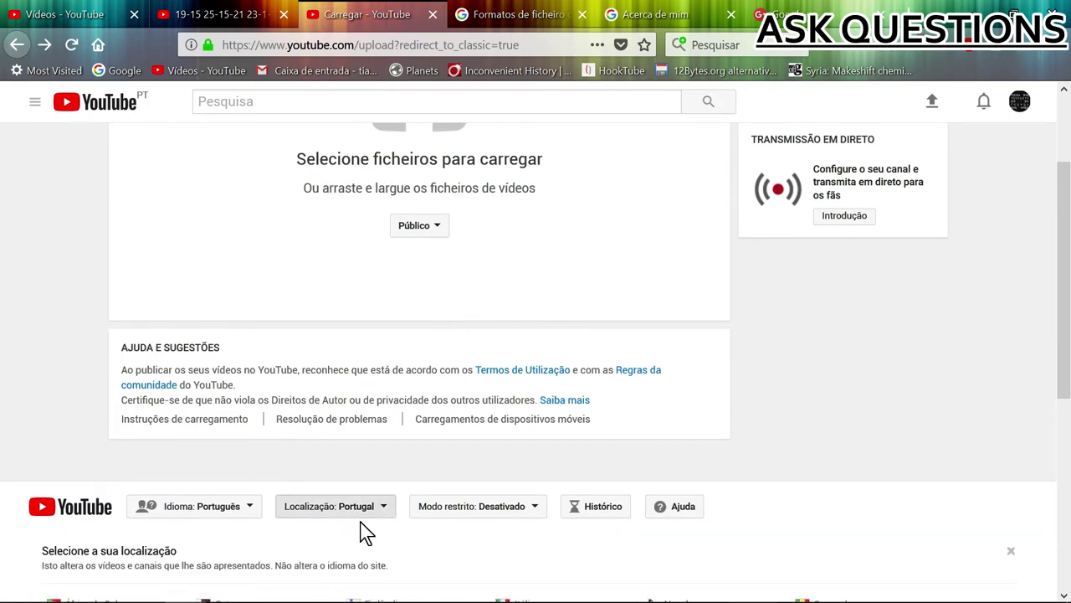
scroll(366, 531, down, 5)
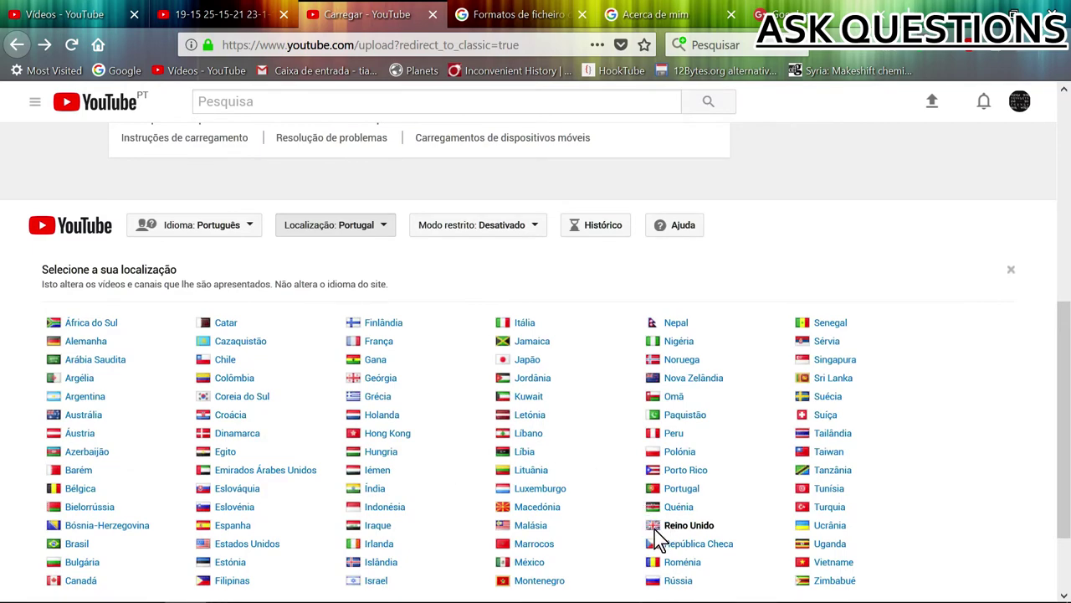
scroll(502, 461, up, 5)
scroll(653, 502, down, 5)
click(259, 545)
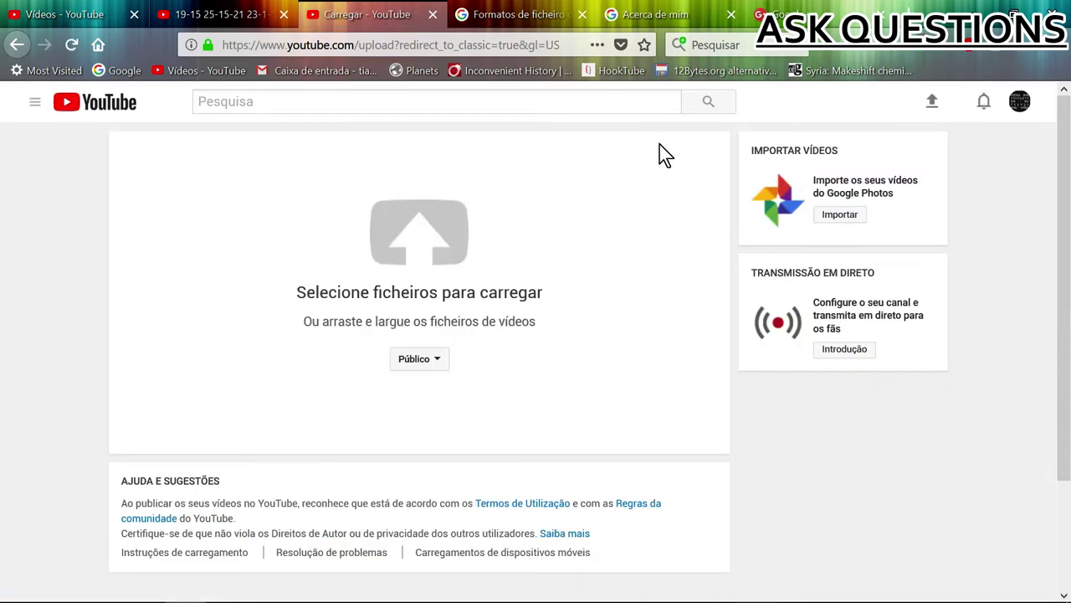
Step: Go through the menu and O meu canal to the Creator Studio Vídeos manager
click(35, 105)
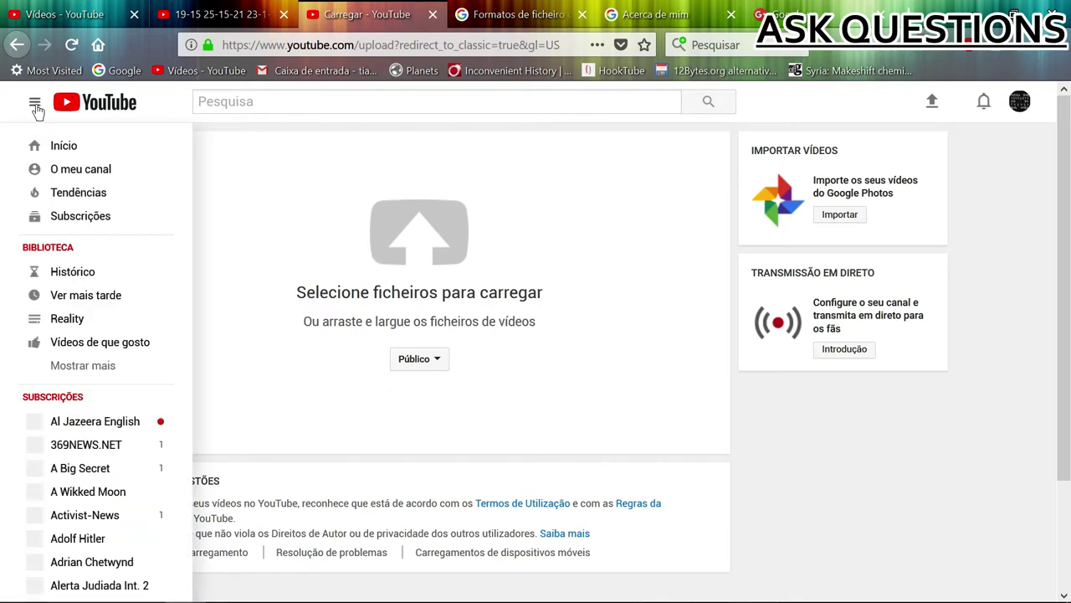
click(83, 174)
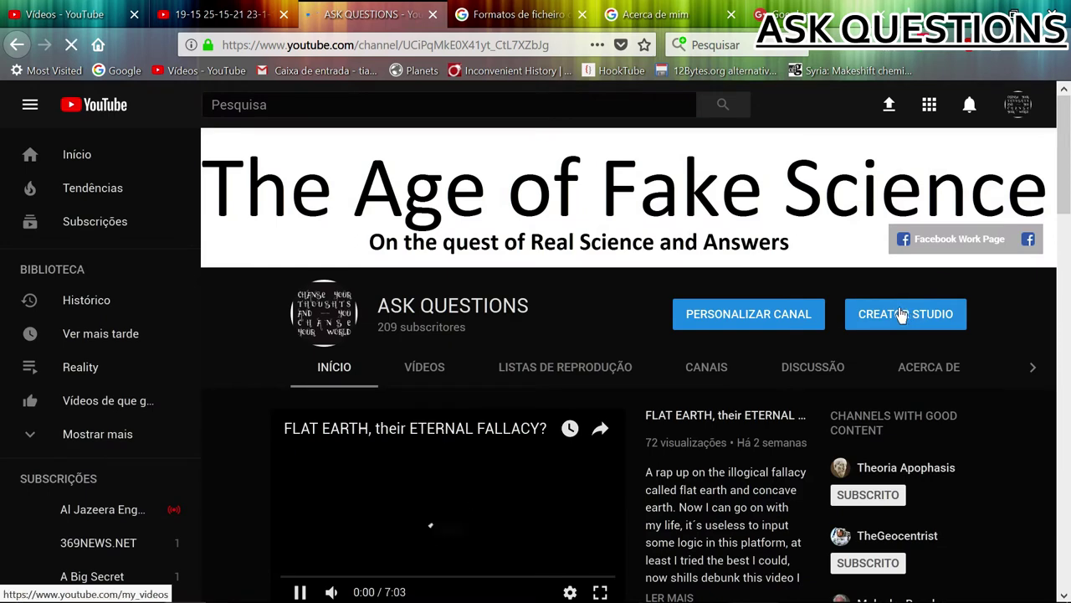
click(901, 315)
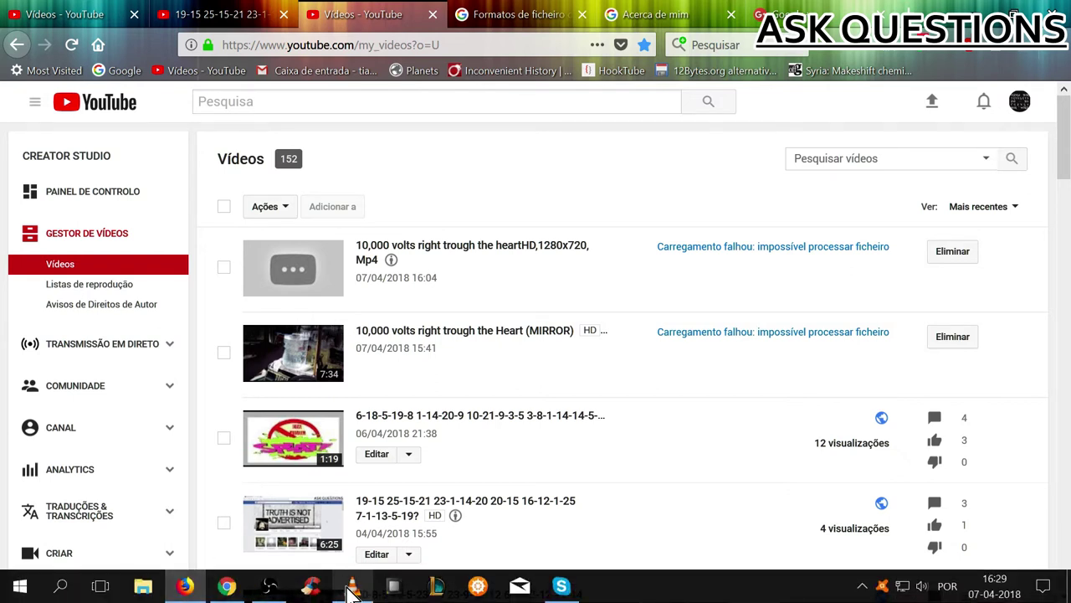
Step: Play the "10,000 volts right trough the heart" MP4 in VLC and pause at 04:05
click(353, 589)
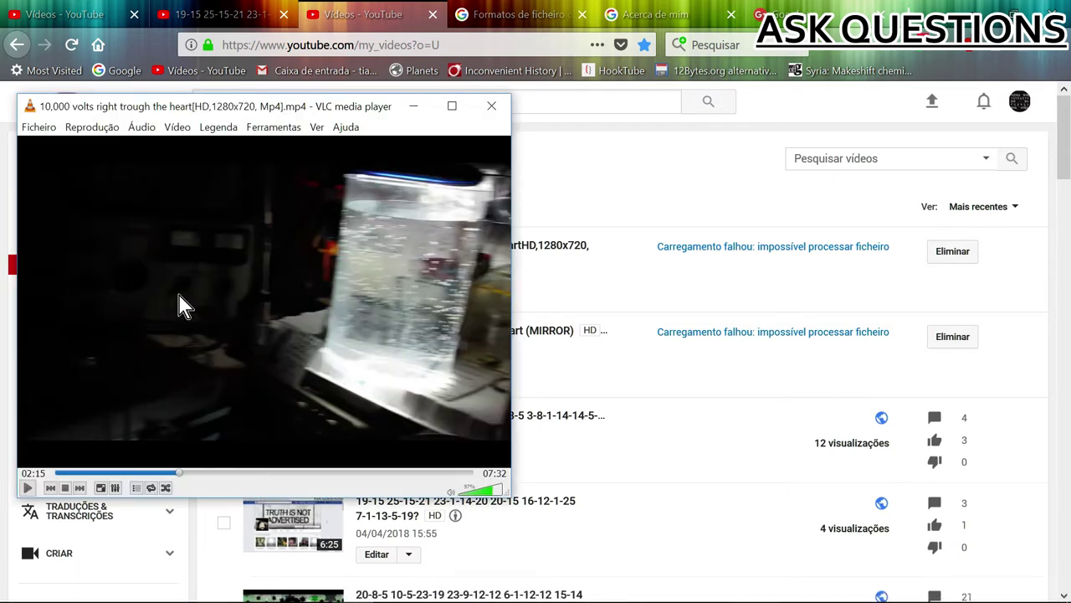
click(28, 488)
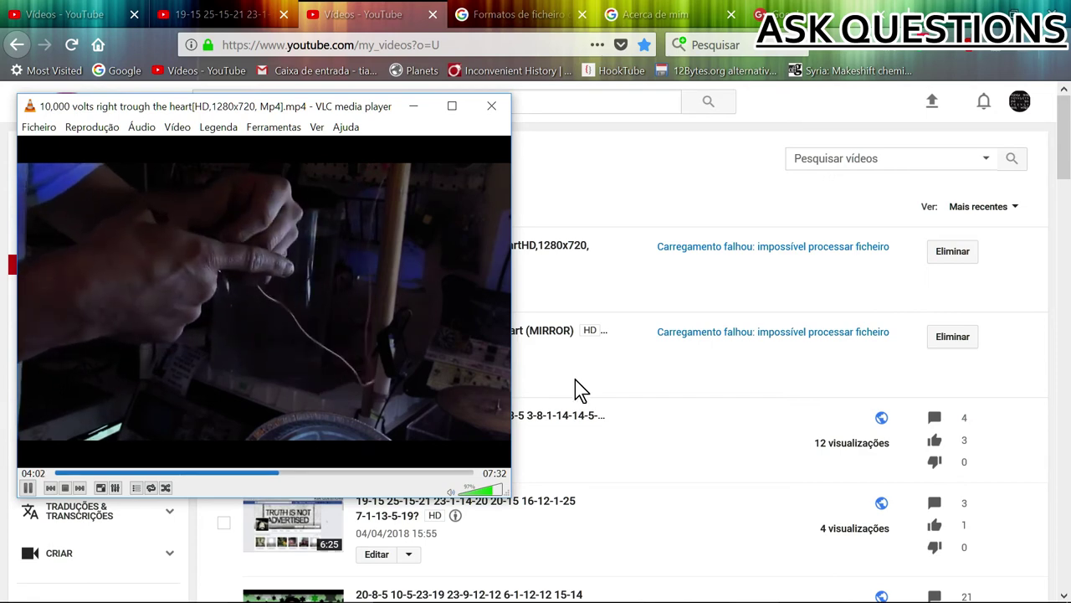
click(29, 489)
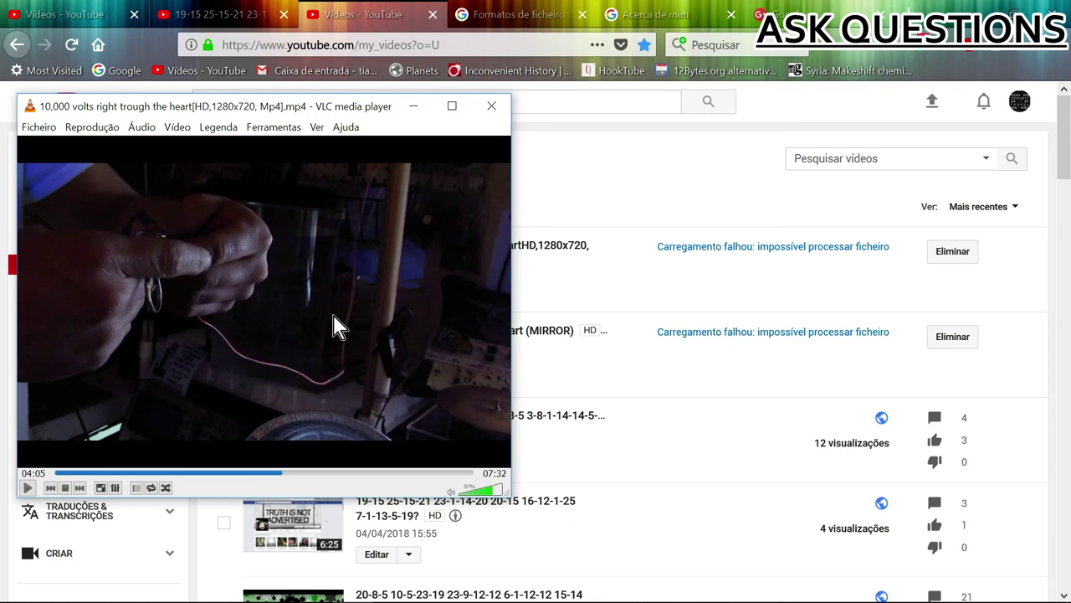
Step: Close the VLC player and bring OBS Studio to the front
click(492, 107)
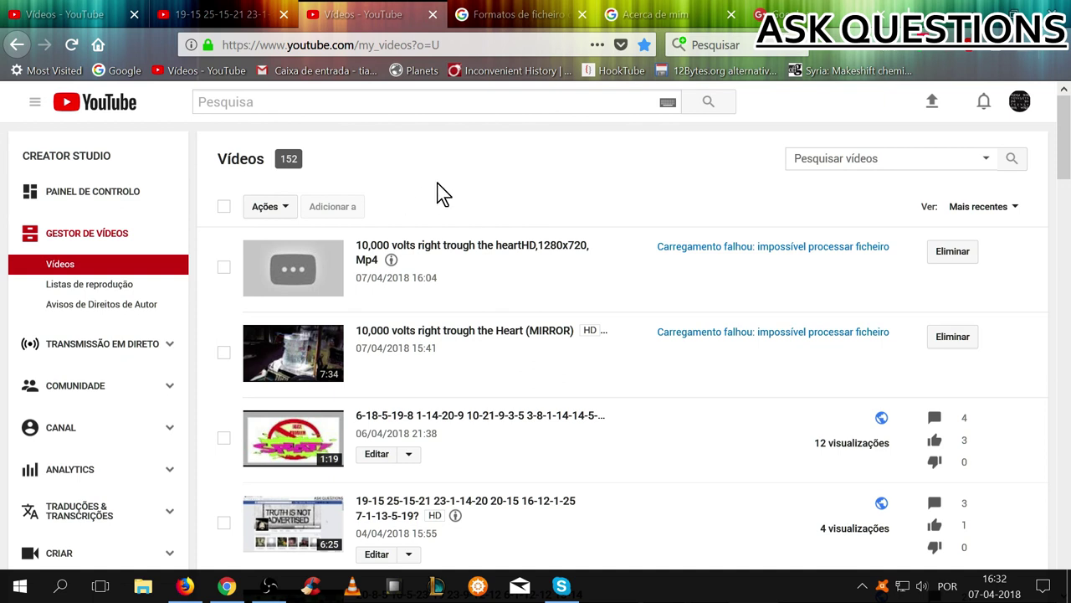
click(268, 585)
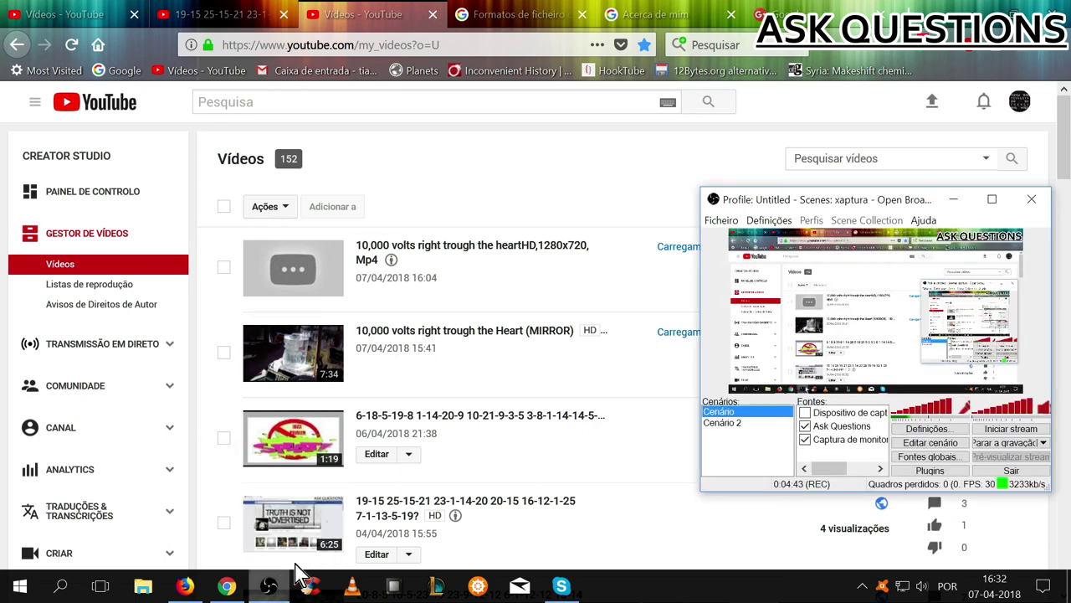